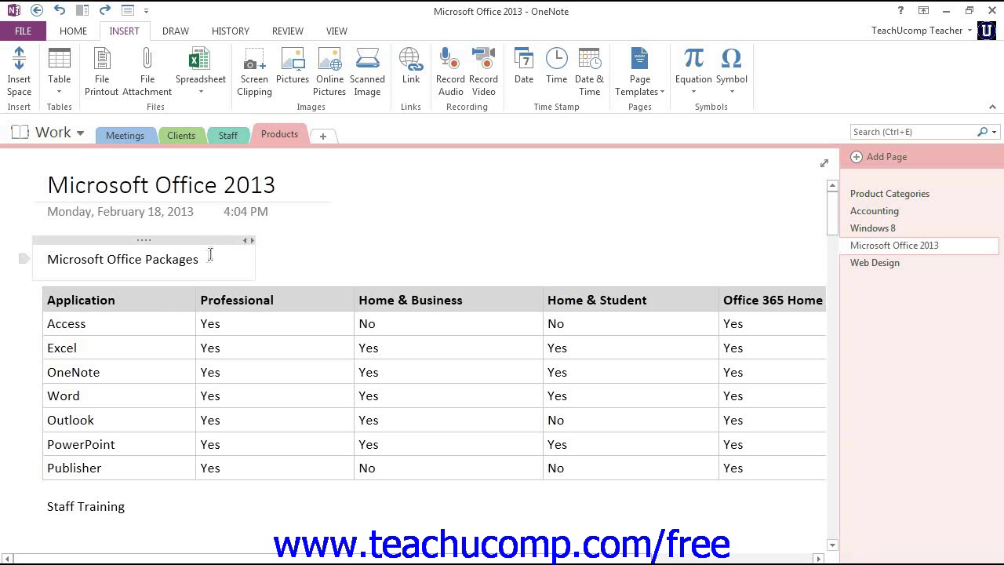
- Select the 'Microsoft Office Packages' text and open the Link dialog for it
{"action": "left_click_drag", "start_coordinate": [204, 260], "coordinate": [47, 260]}
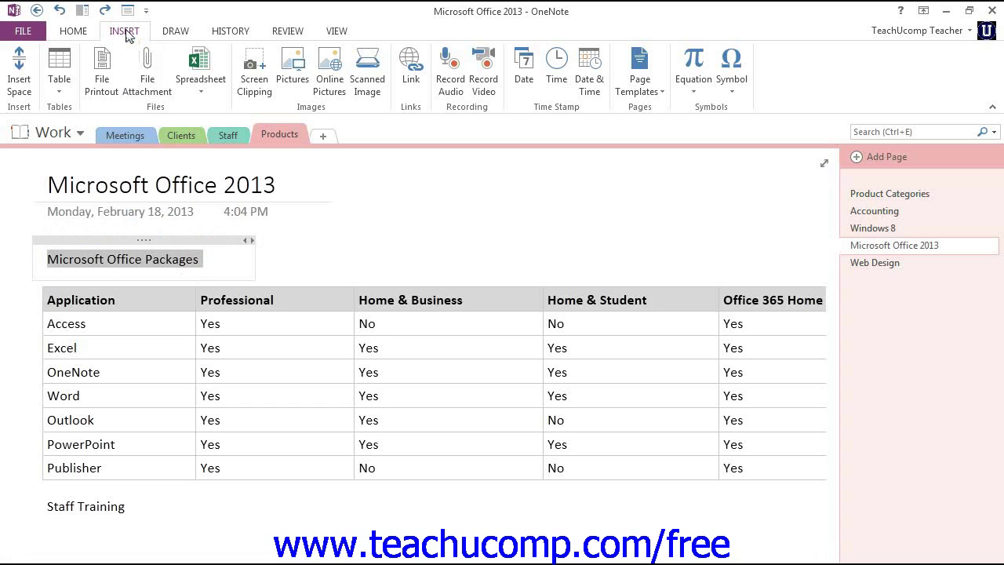
{"action": "left_click", "coordinate": [412, 66]}
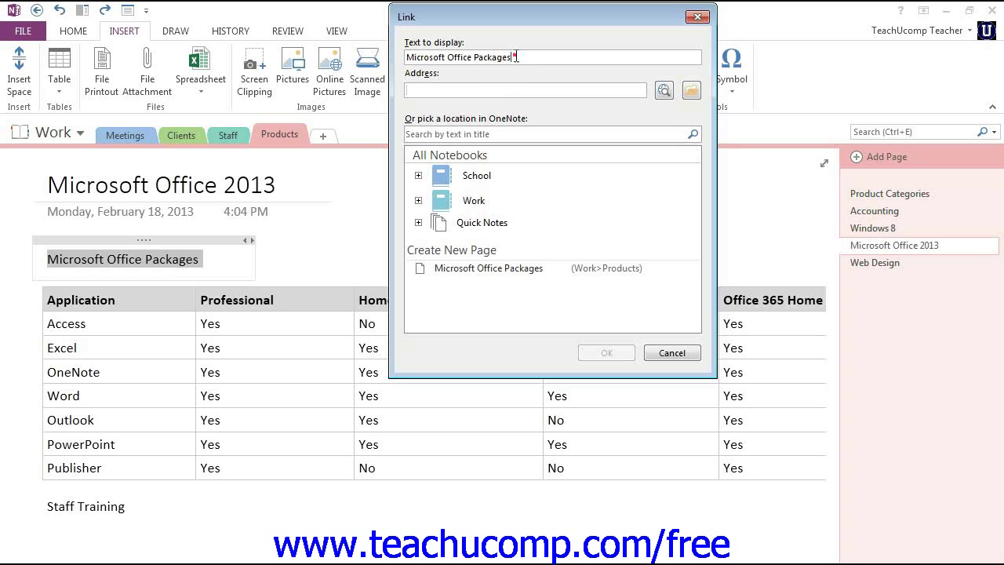
- Replace 'Packages' with 'Website' so the link text reads 'Microsoft Office Website'
{"action": "left_click_drag", "start_coordinate": [516, 57], "coordinate": [474, 55]}
{"action": "type", "text": "Website"}
{"action": "left_click", "coordinate": [465, 91]}
- Load office.microsoft.com in Firefox and select its office.microsoft.com/en-us/ address
{"action": "left_click", "coordinate": [667, 92]}
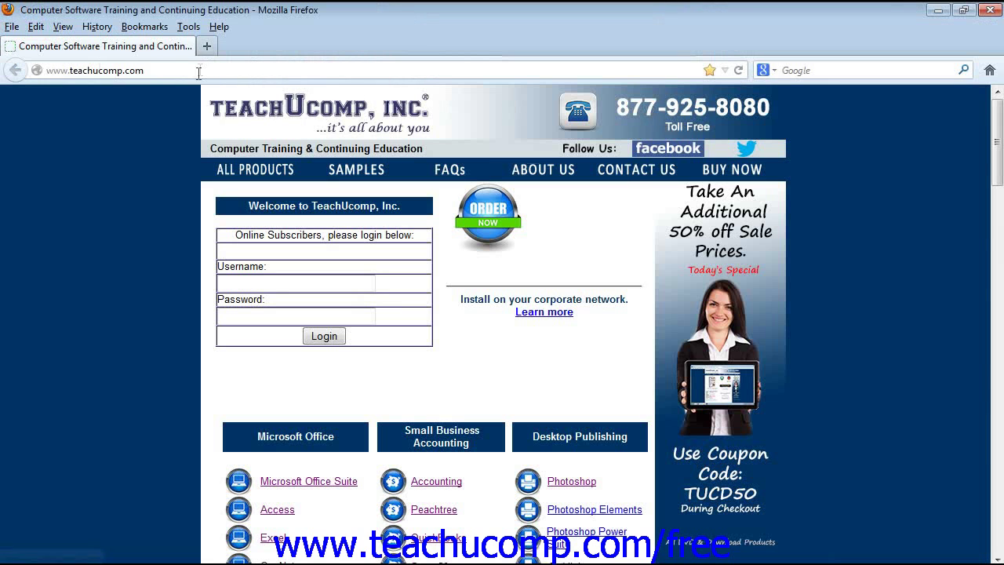
{"action": "left_click", "coordinate": [199, 72]}
{"action": "type", "text": "office.microsoft.com/"}
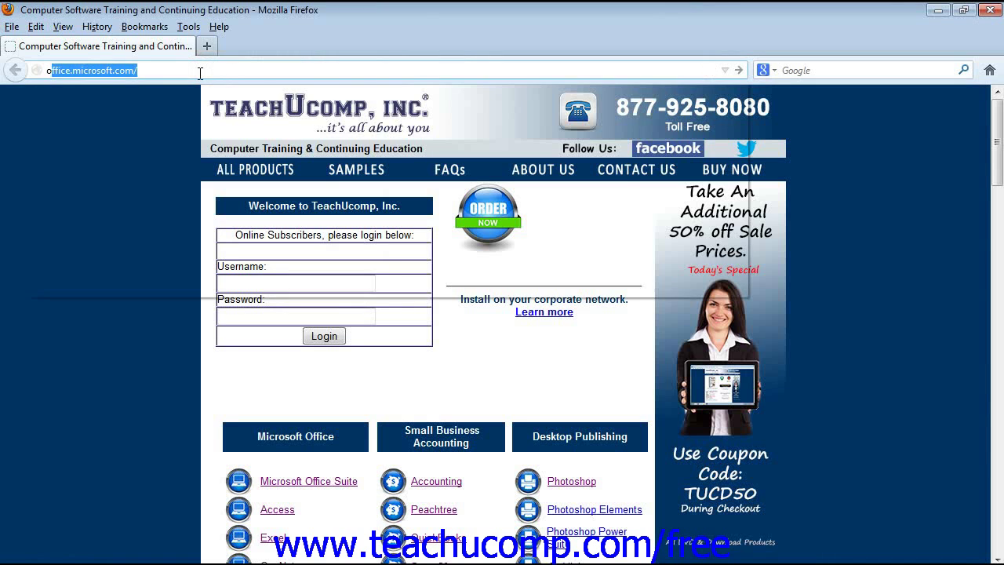
{"action": "key", "text": "Return"}
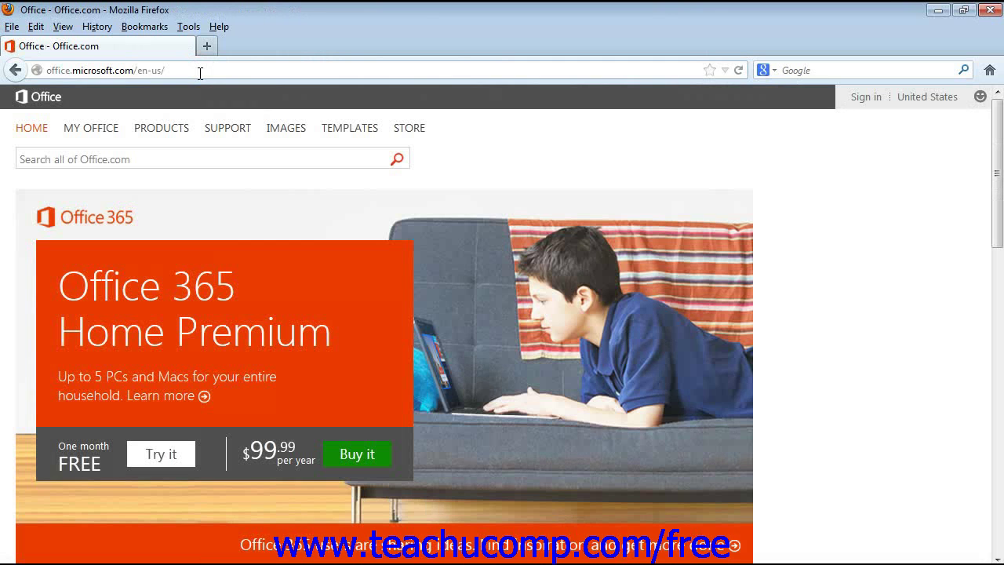
{"action": "left_click", "coordinate": [200, 73]}
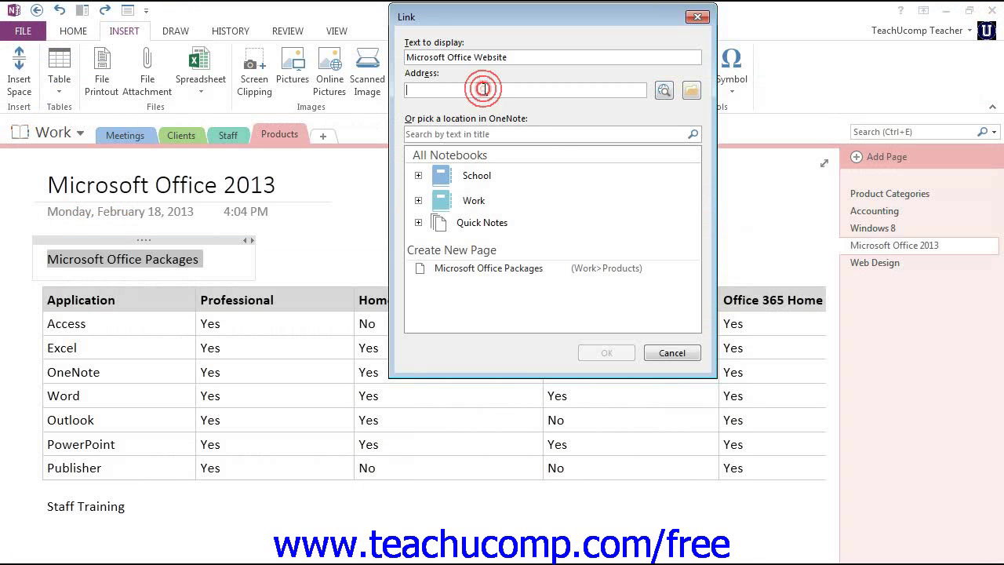
{"action": "type", "text": "http://office.microsoft.com/en-us/"}
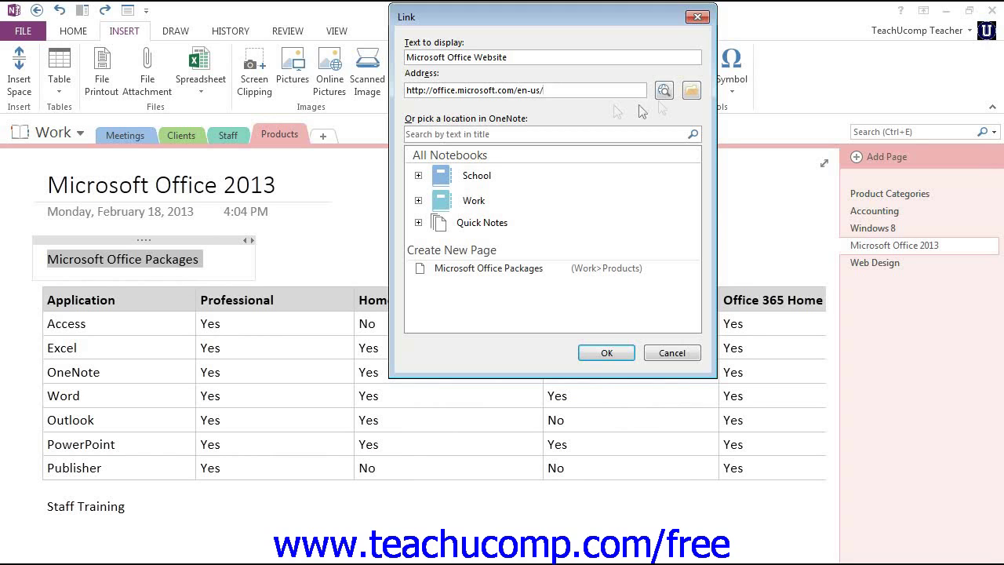
{"action": "left_click", "coordinate": [690, 92]}
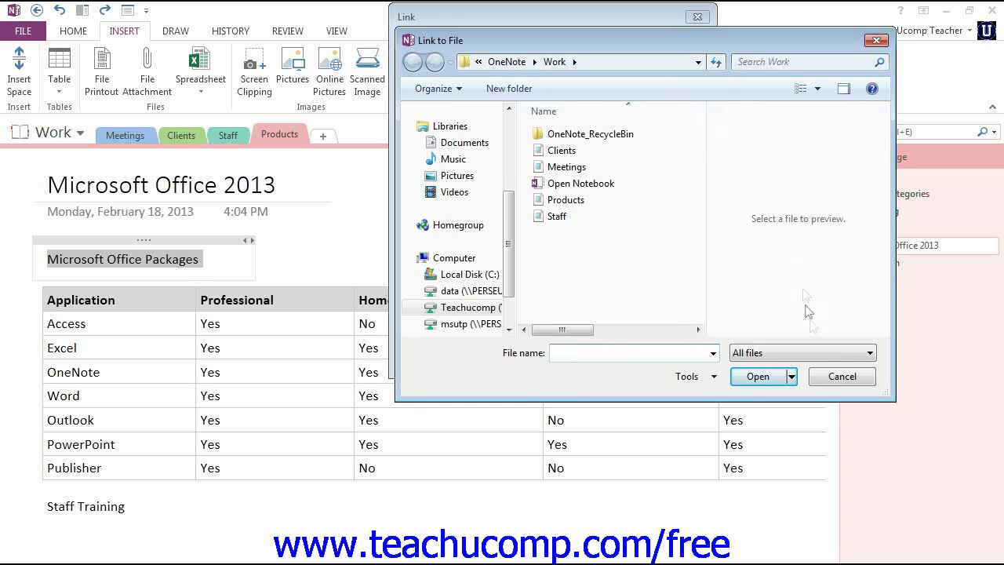
- Cancel the Link to File browser, returning to the Link dialog
{"action": "left_click", "coordinate": [830, 378]}
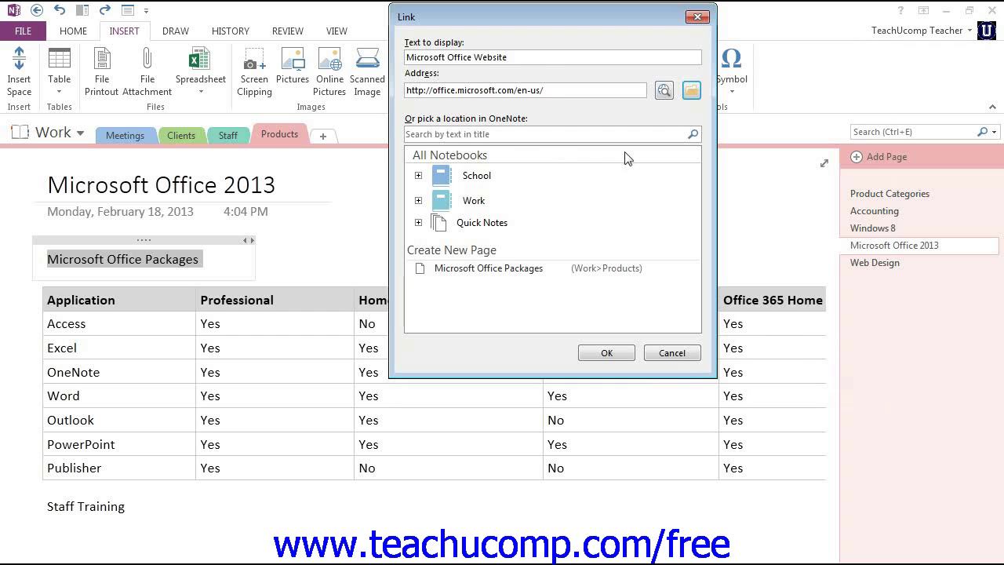
- Create the 'Microsoft Office Website' link and test it, opening Office.com in Firefox
{"action": "left_click", "coordinate": [604, 353]}
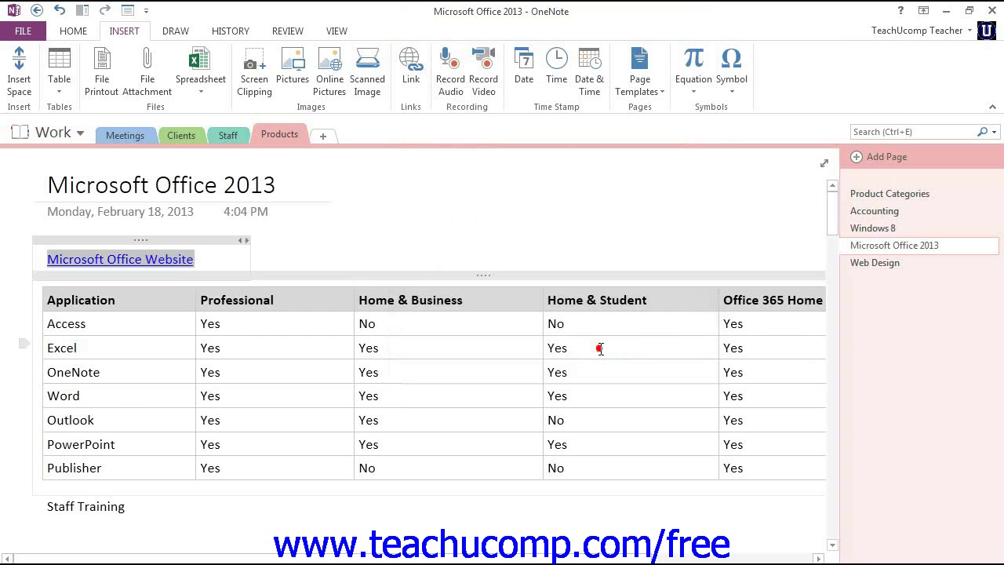
{"action": "left_click", "coordinate": [372, 234]}
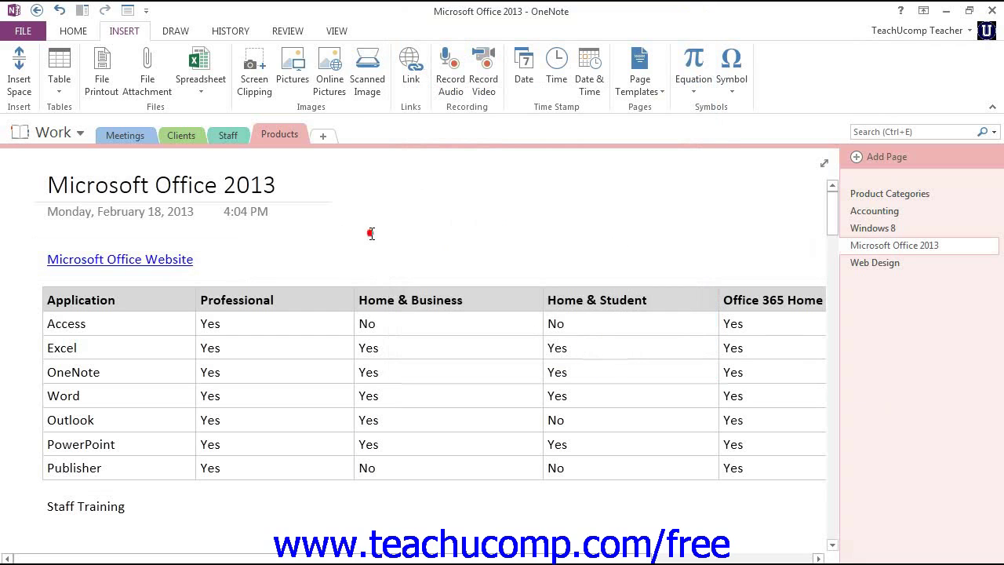
{"action": "left_click", "coordinate": [143, 266]}
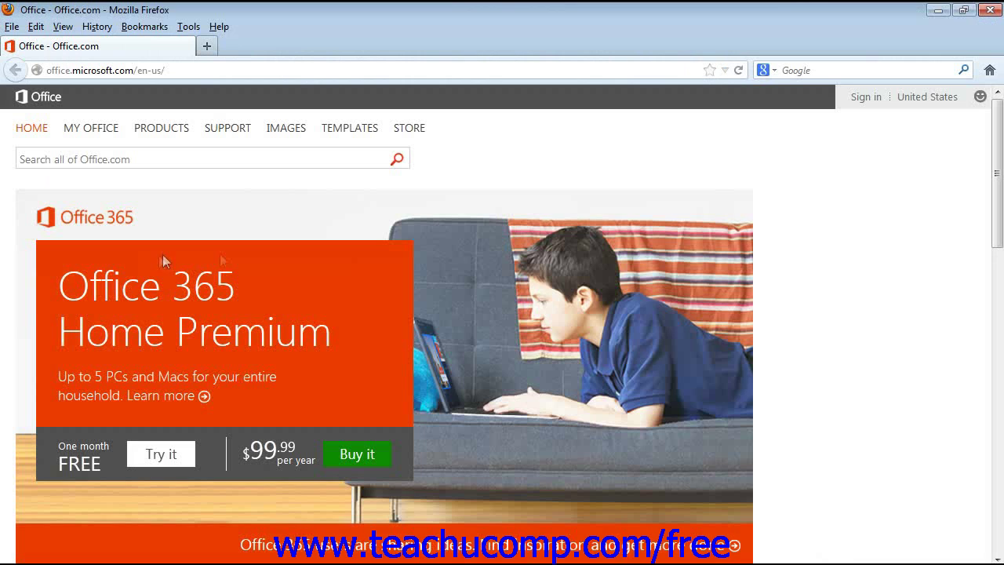
- Close the Firefox window showing Office.com to get back to OneNote
{"action": "left_click", "coordinate": [990, 11]}
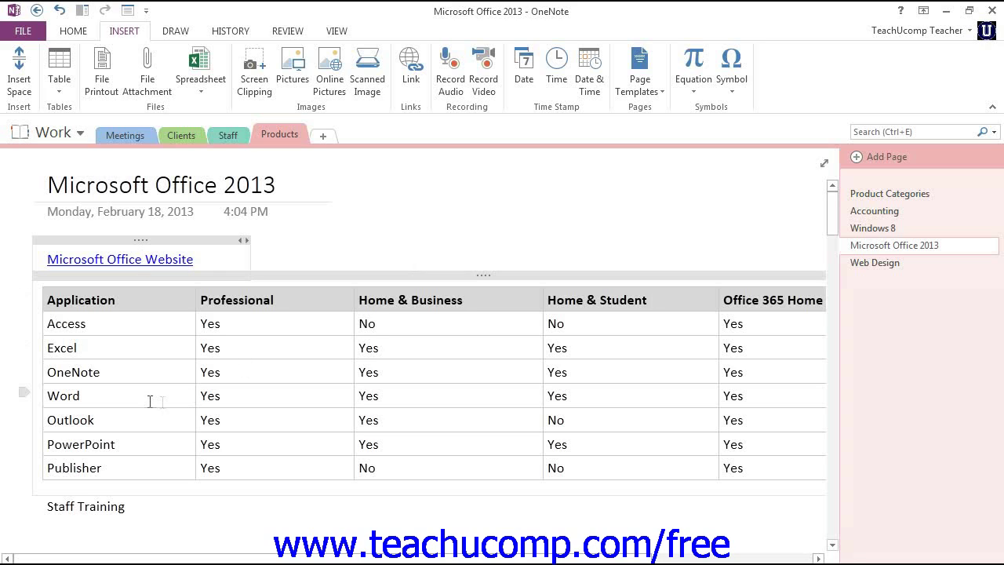
- Select the 'Staff Training' text below the table and open the Link dialog for it
{"action": "left_click_drag", "start_coordinate": [127, 510], "coordinate": [46, 510]}
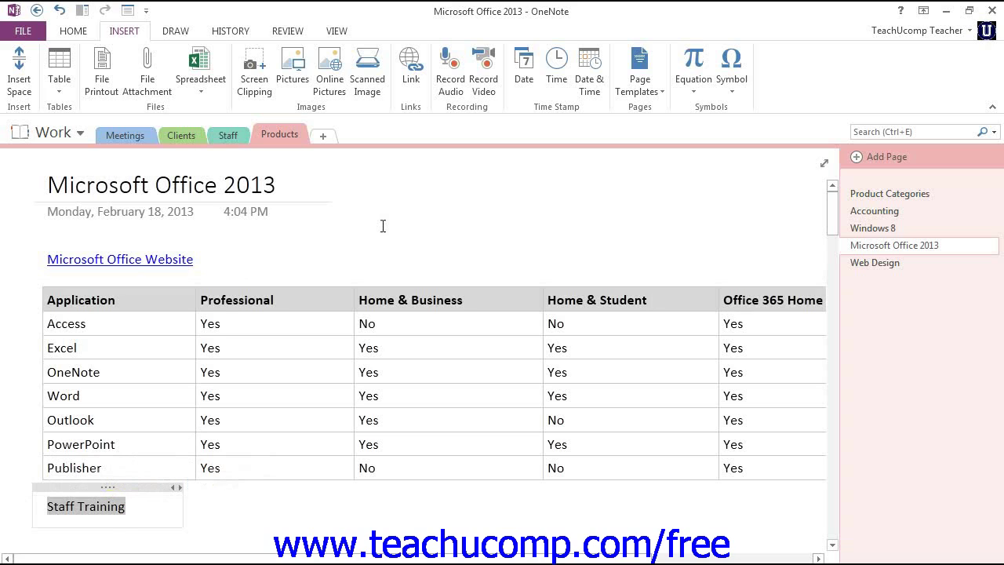
{"action": "left_click", "coordinate": [411, 60]}
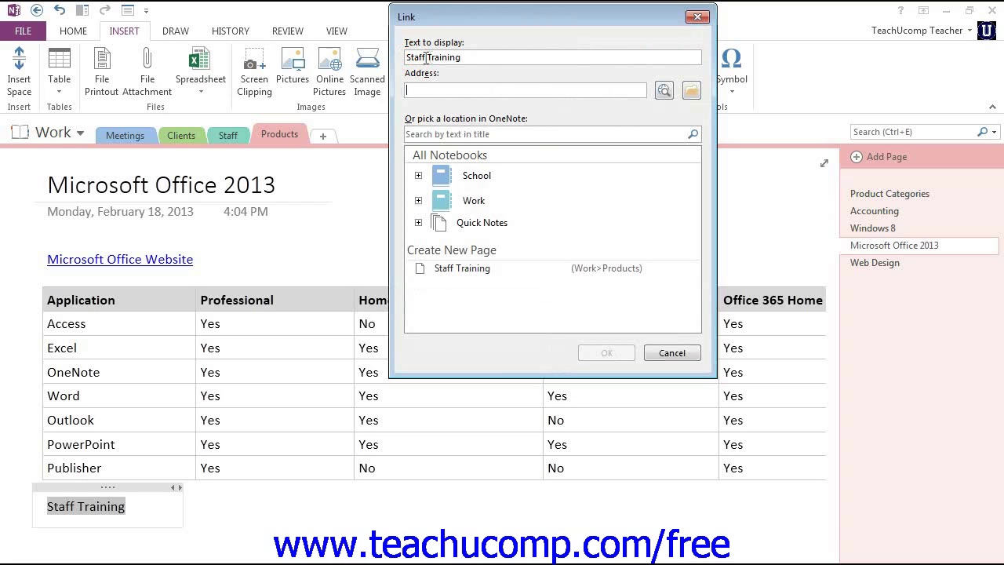
{"action": "left_click", "coordinate": [473, 56]}
{"action": "left_click", "coordinate": [475, 91]}
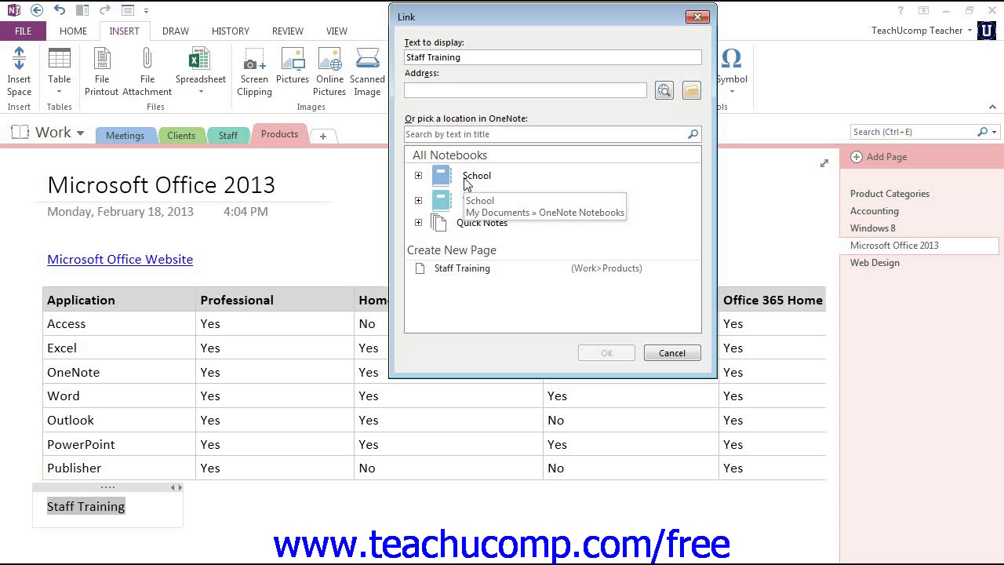
{"action": "left_click", "coordinate": [468, 133]}
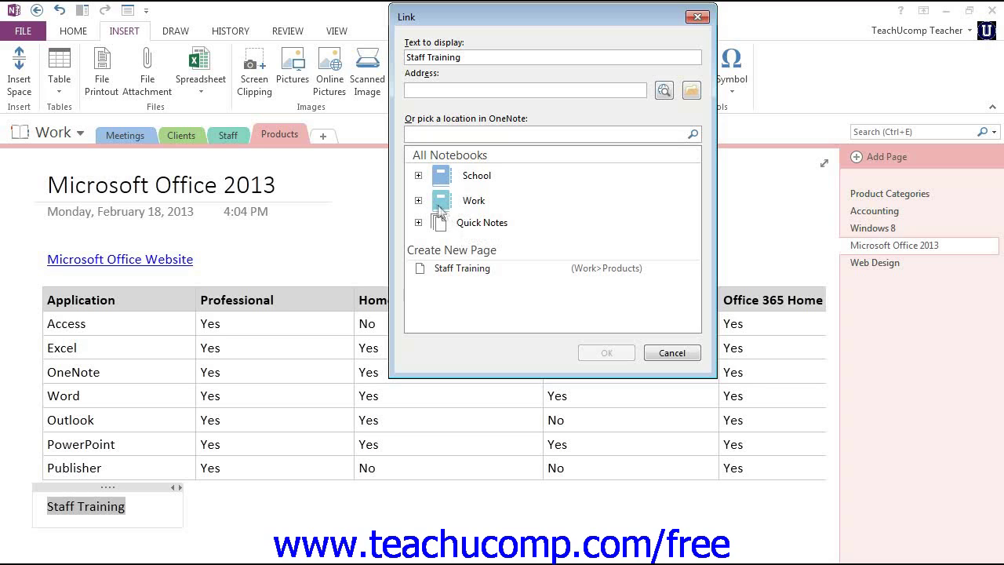
- Choose Work > Staff > Training Information as the Staff Training link target
{"action": "left_click", "coordinate": [418, 201]}
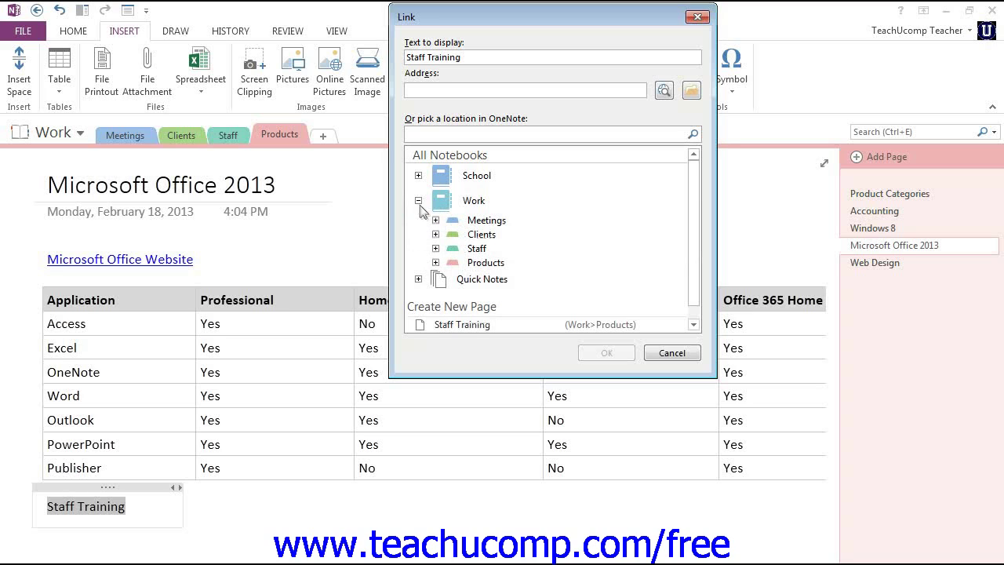
{"action": "left_click", "coordinate": [436, 248]}
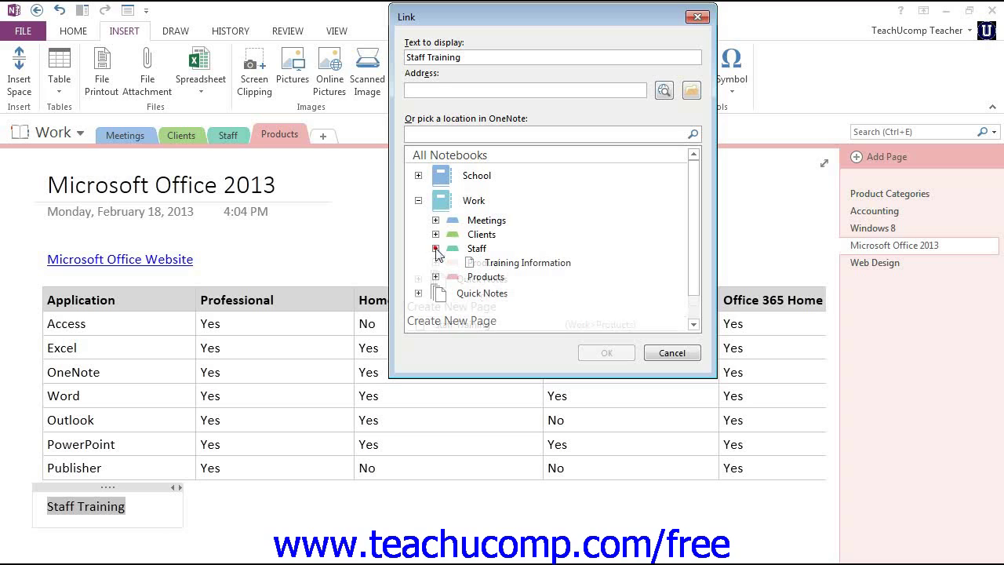
{"action": "left_click", "coordinate": [506, 267]}
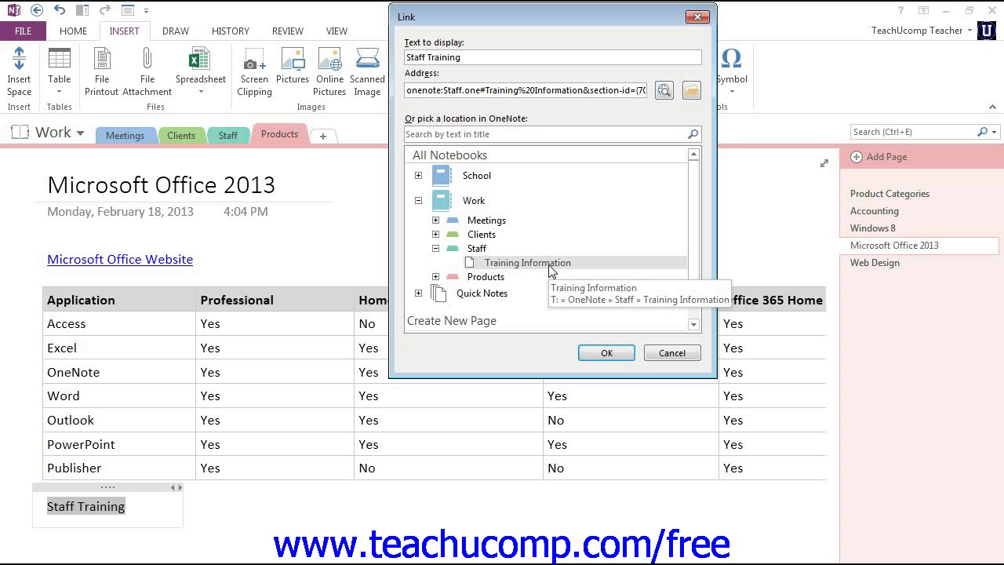
{"action": "left_click", "coordinate": [694, 327]}
{"action": "left_click", "coordinate": [694, 327]}
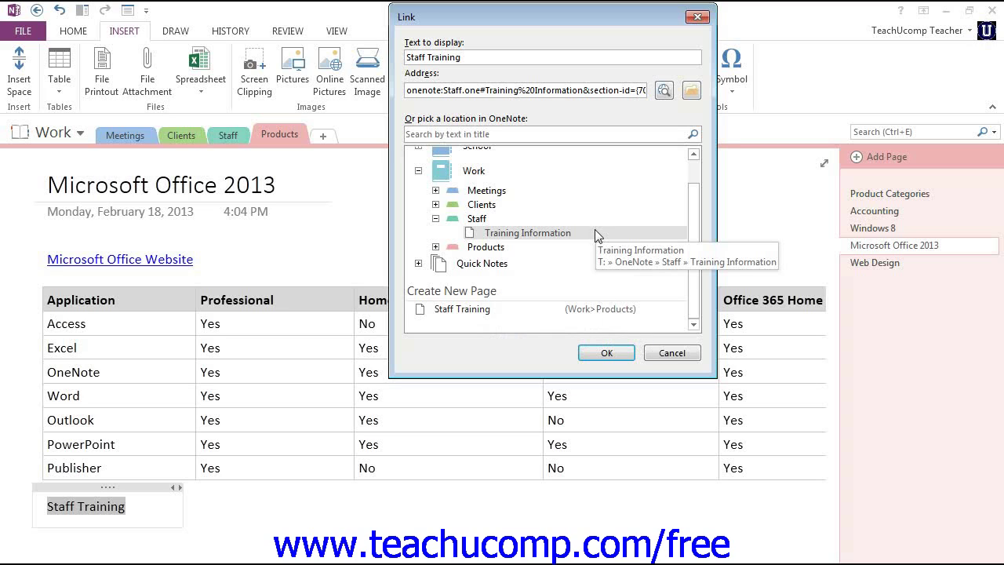
{"action": "left_click", "coordinate": [494, 234]}
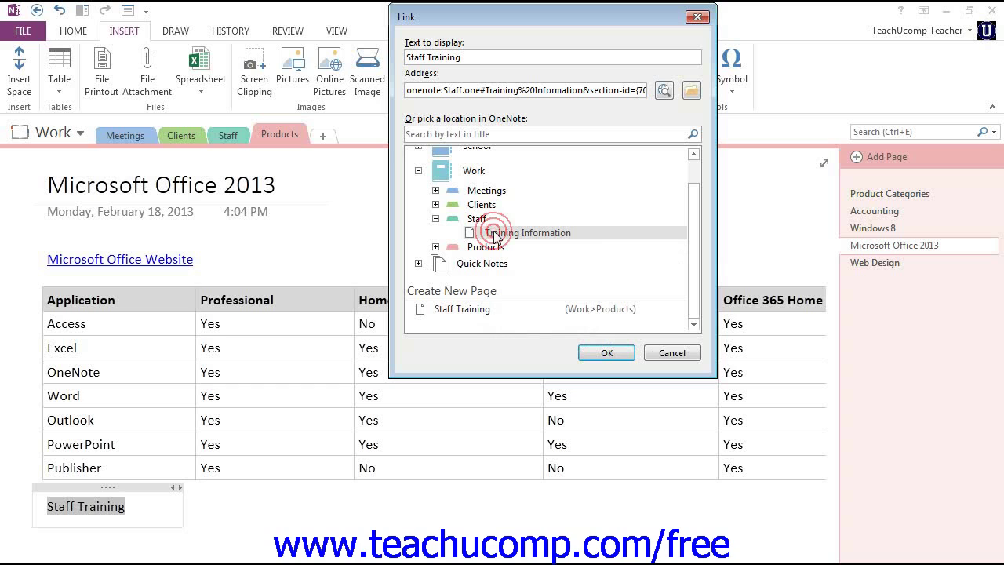
- Confirm the Staff Training link and follow it to the Training Information page
{"action": "left_click", "coordinate": [604, 354]}
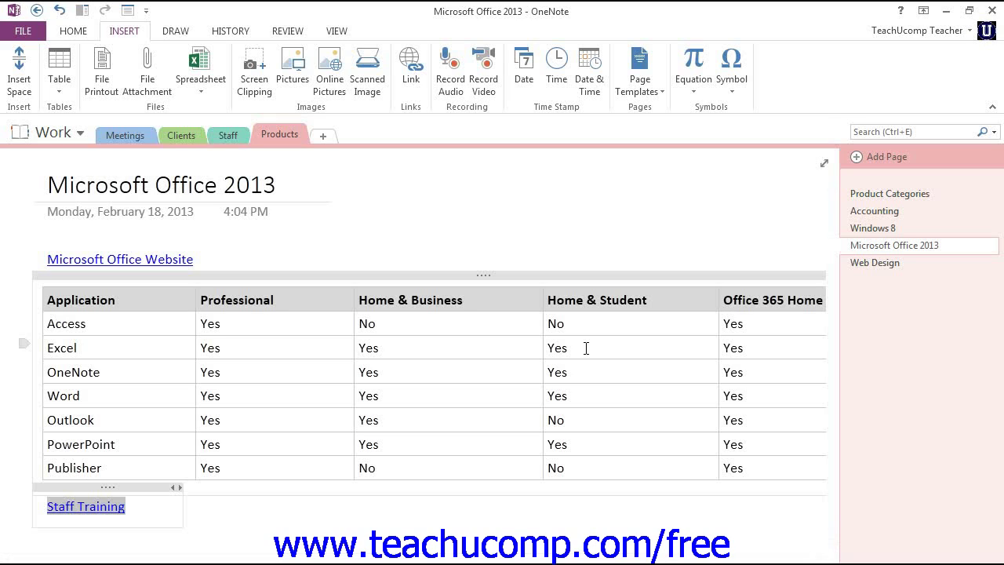
{"action": "left_click", "coordinate": [220, 505]}
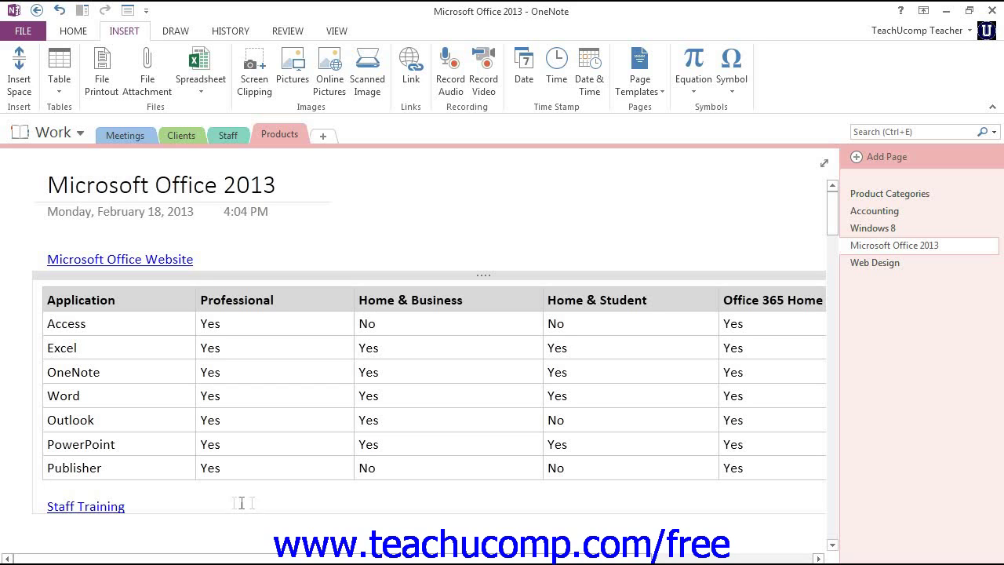
{"action": "left_click", "coordinate": [87, 509]}
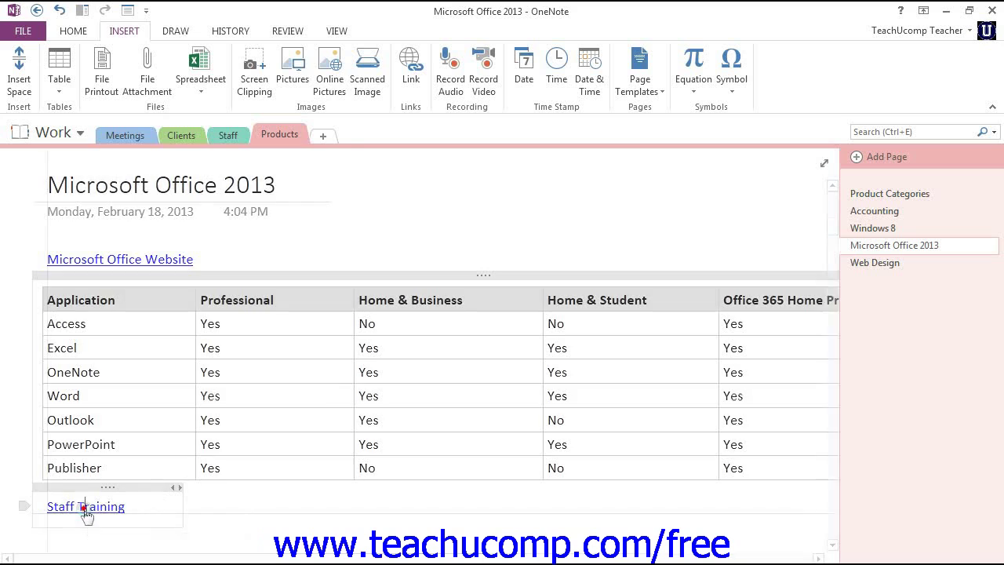